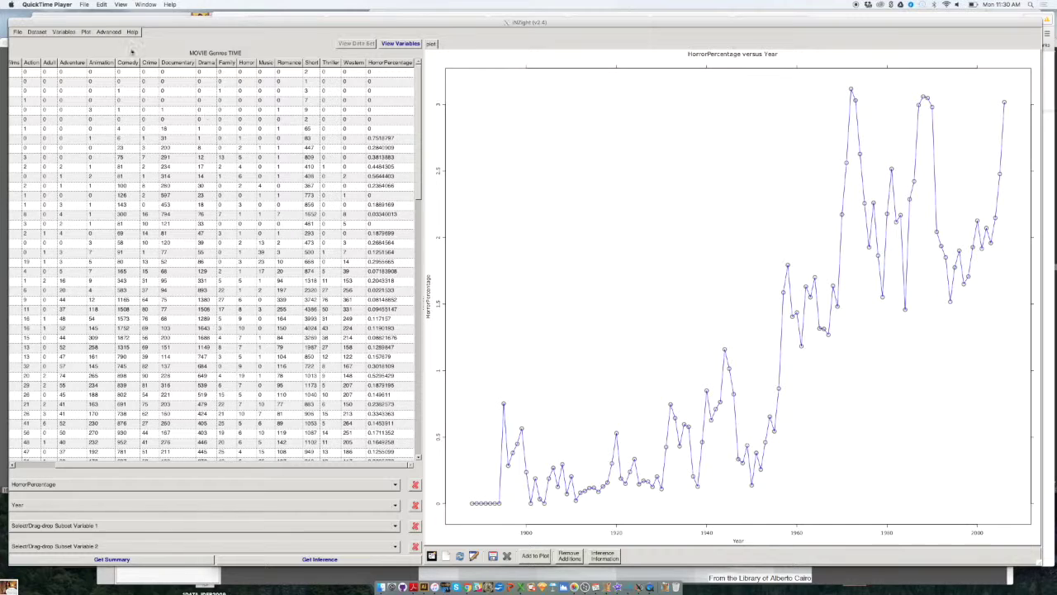
# Open the Time Series module for the movie genres data.
pyautogui.click(113, 35)
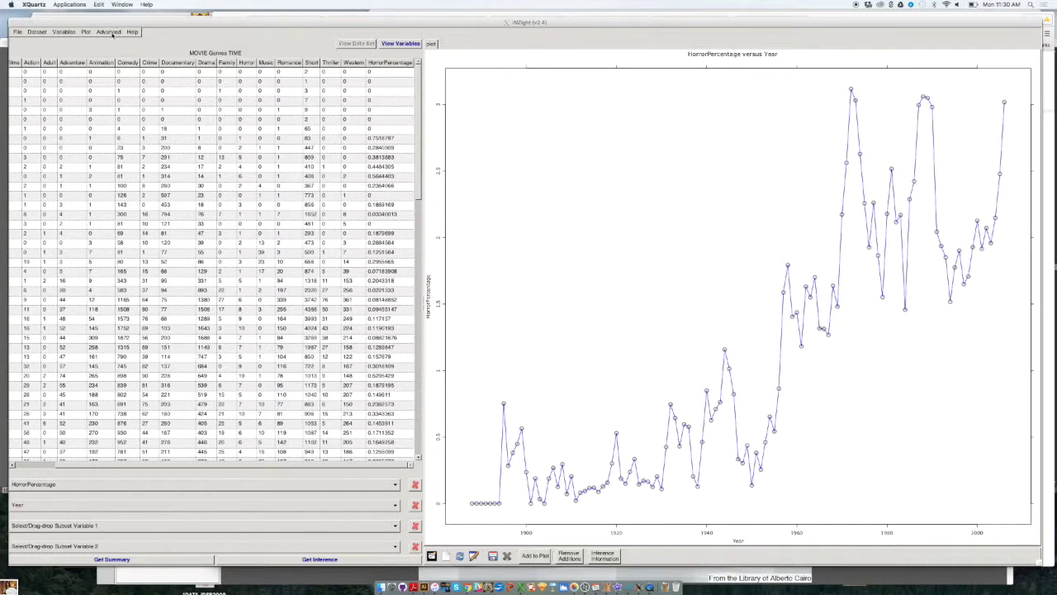
pyautogui.click(111, 33)
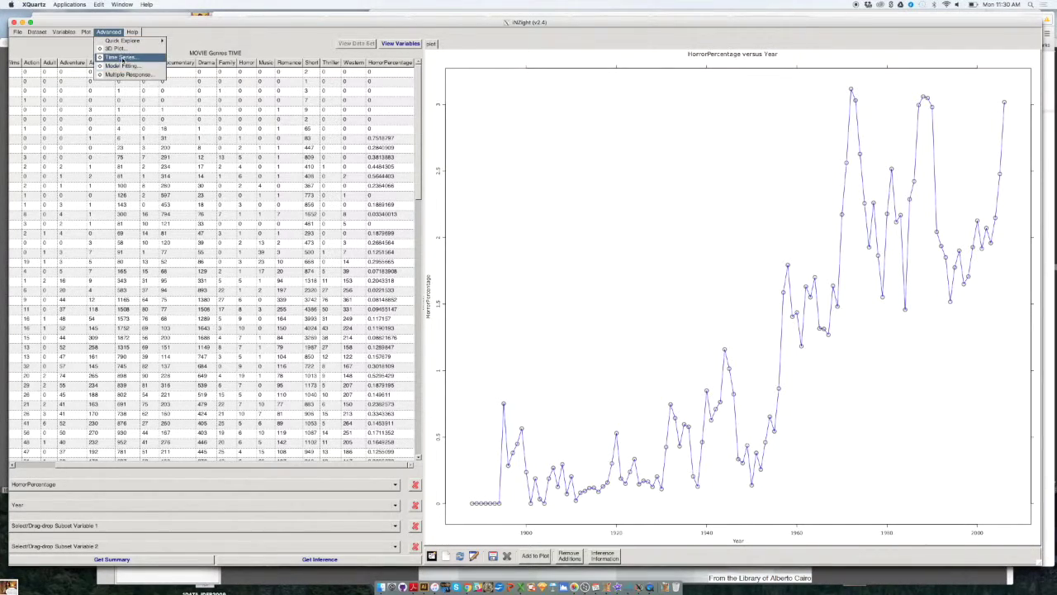
pyautogui.click(122, 64)
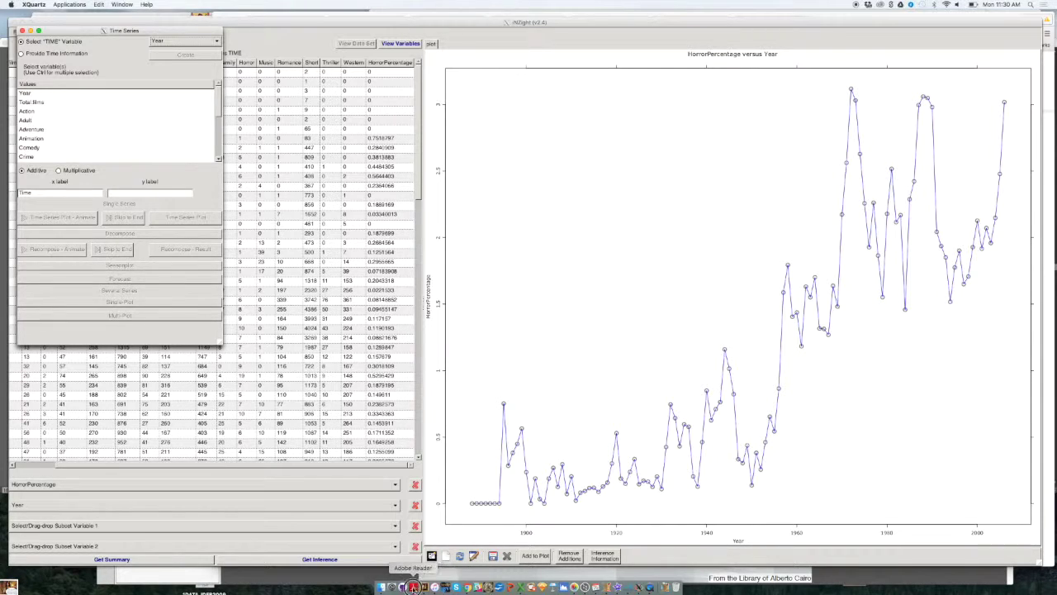
# Switch to Adobe Reader and examine Figure 8.9 on page 207, in the Trend, Seasonality, and Noise section, at 150% zoom.
pyautogui.click(413, 587)
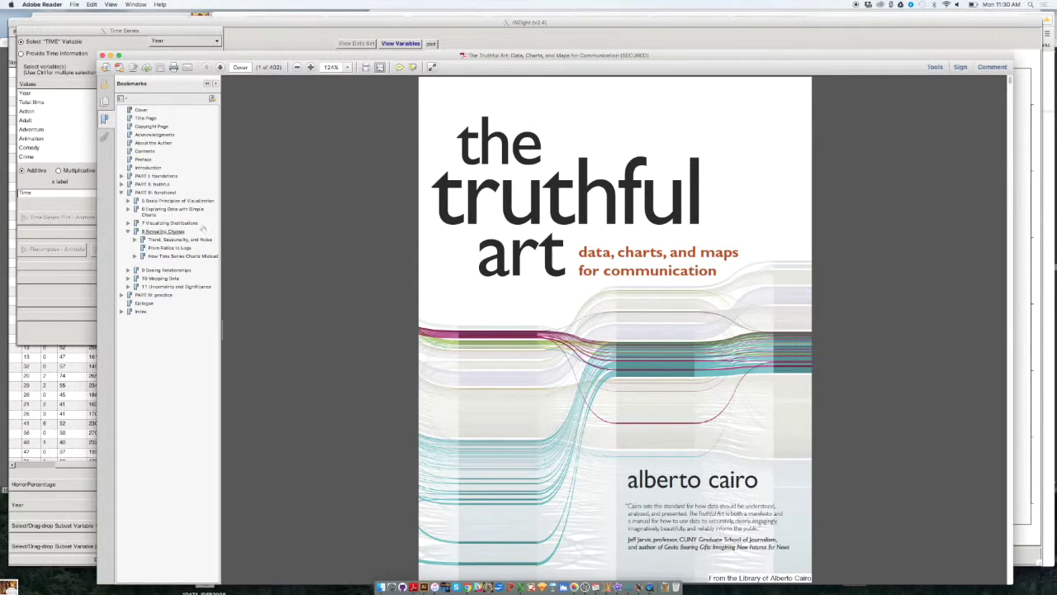
pyautogui.click(177, 239)
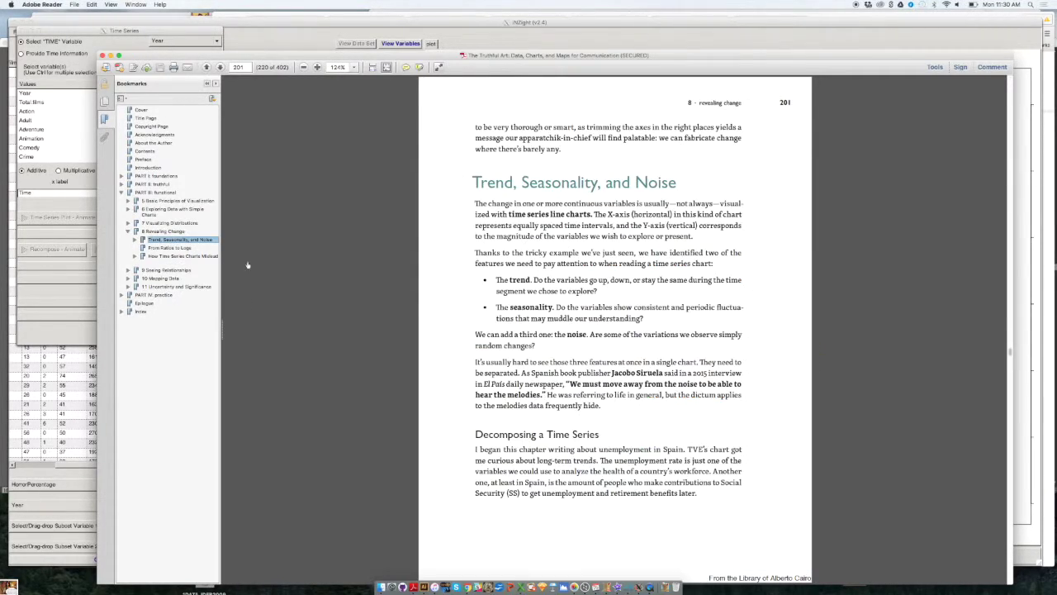
pyautogui.click(330, 324)
pyautogui.scroll(-2, 571, 411)
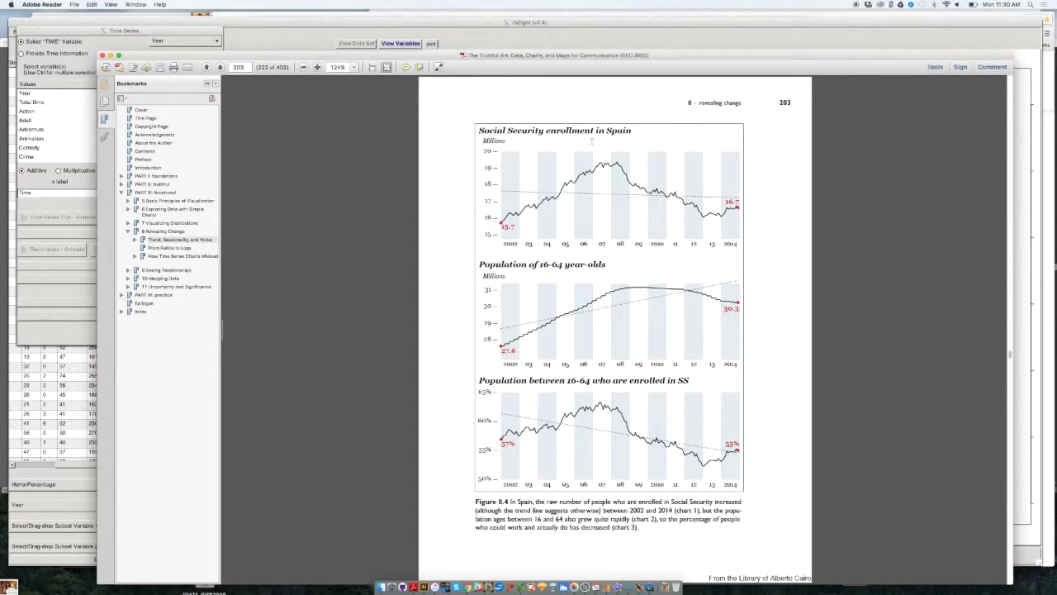
pyautogui.scroll(-2, 591, 142)
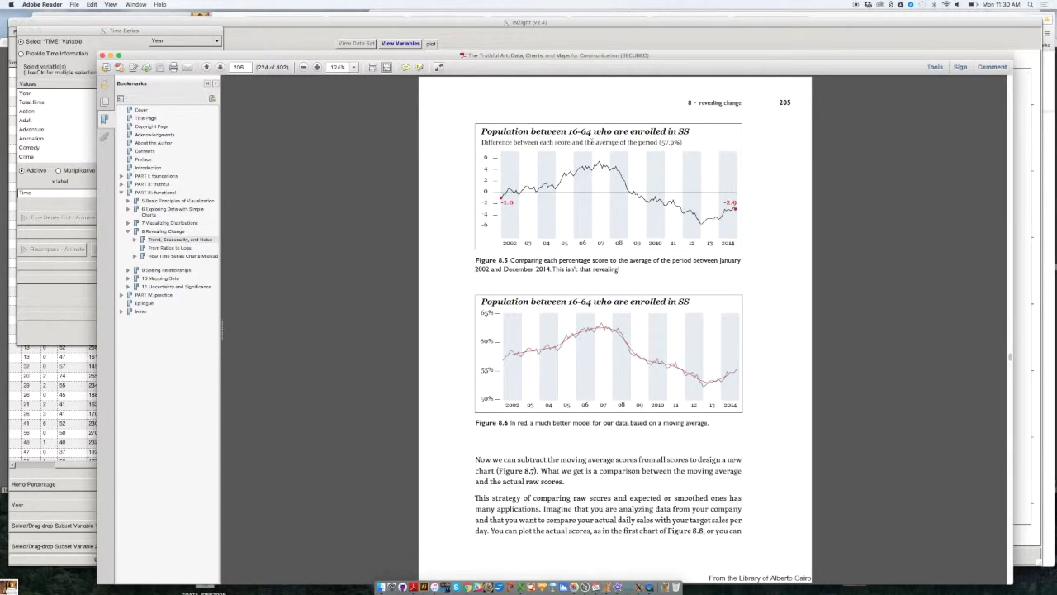
pyautogui.scroll(-1, 591, 142)
pyautogui.scroll(-1, 615, 331)
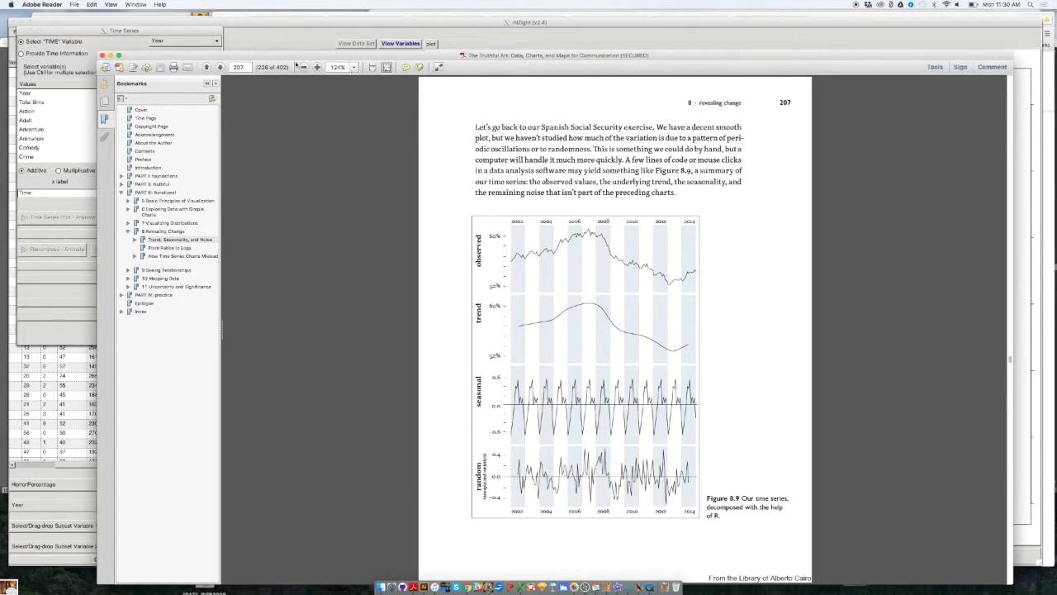
pyautogui.click(317, 67)
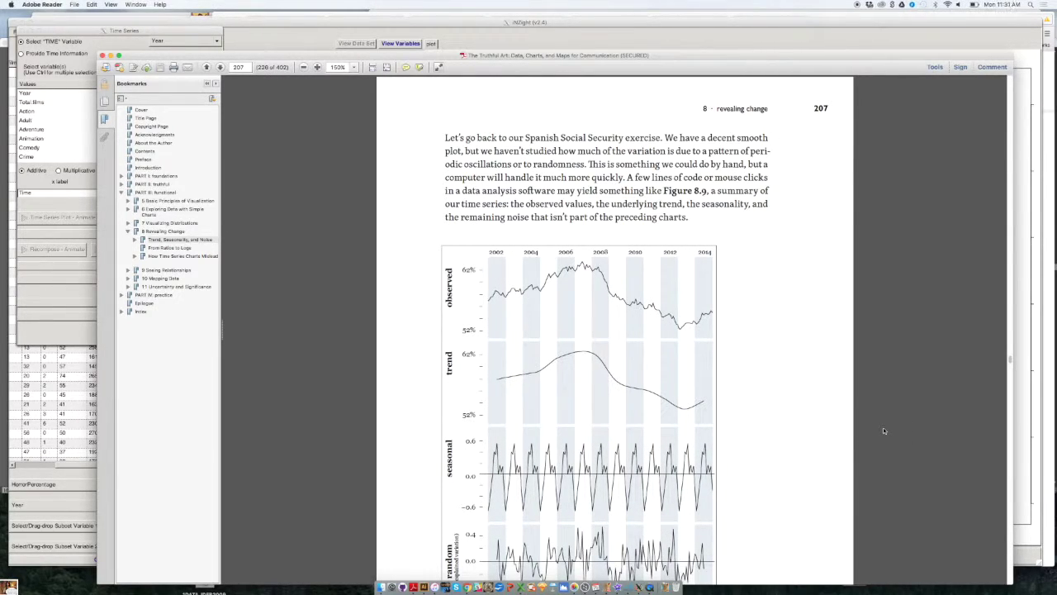
pyautogui.scroll(-3, 883, 427)
pyautogui.scroll(-2, 883, 430)
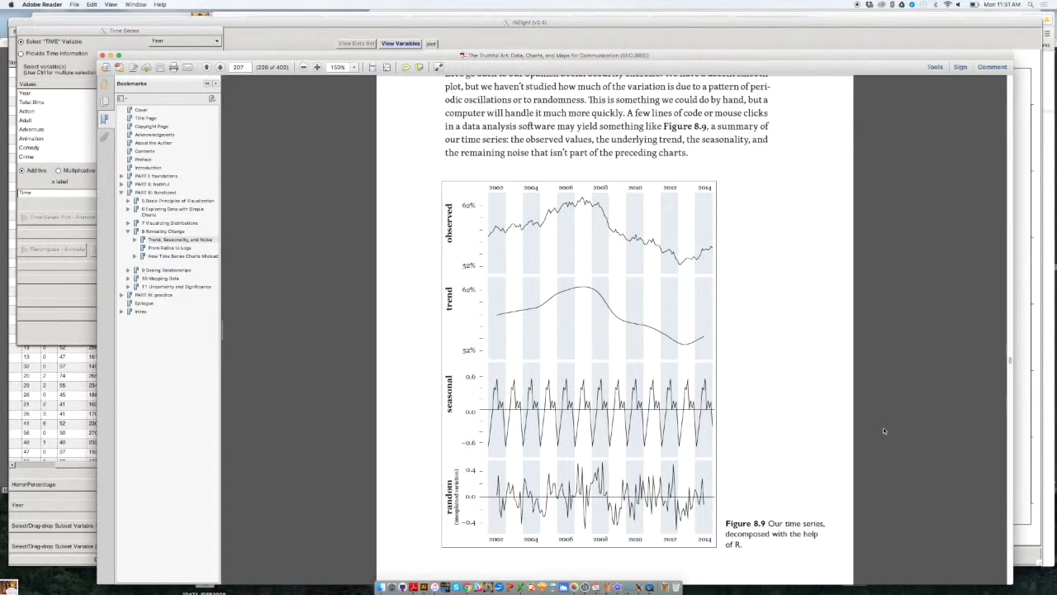
pyautogui.scroll(-2, 884, 430)
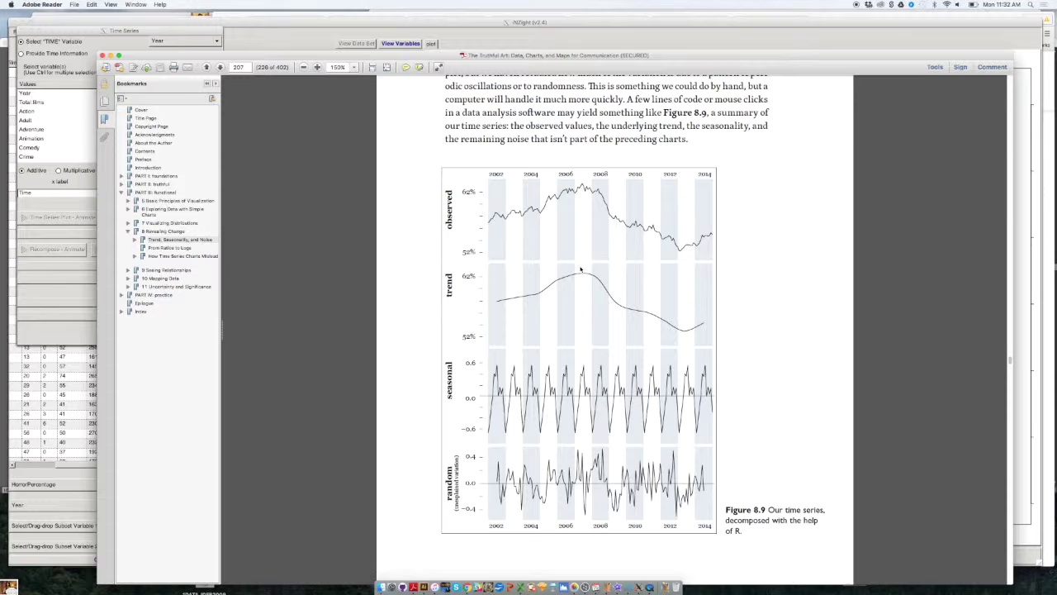
# Return to iNZight, rearrange its windows and close the Time Series window.
pyautogui.click(123, 32)
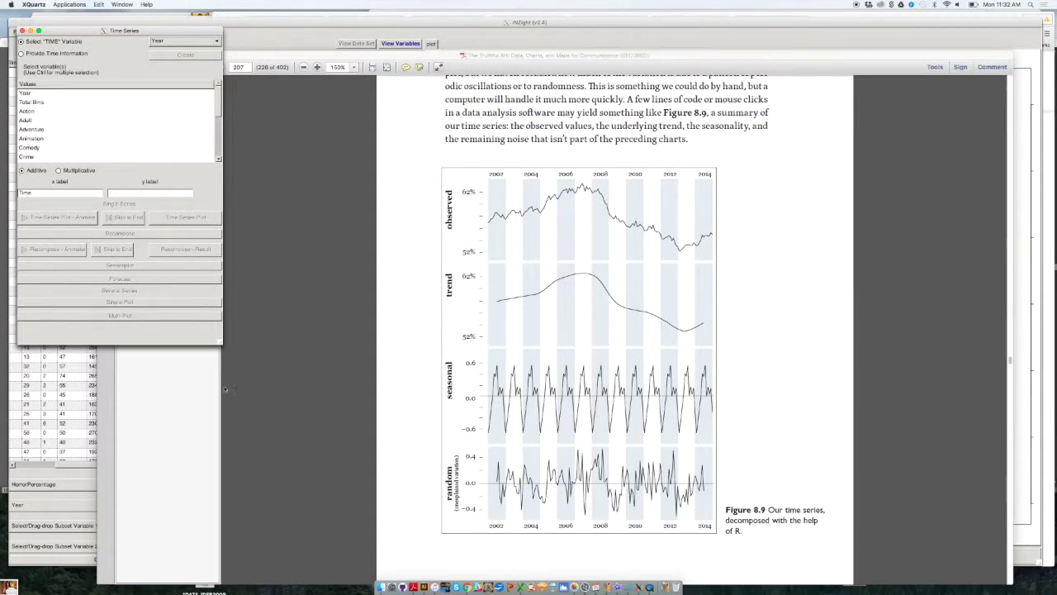
pyautogui.click(88, 421)
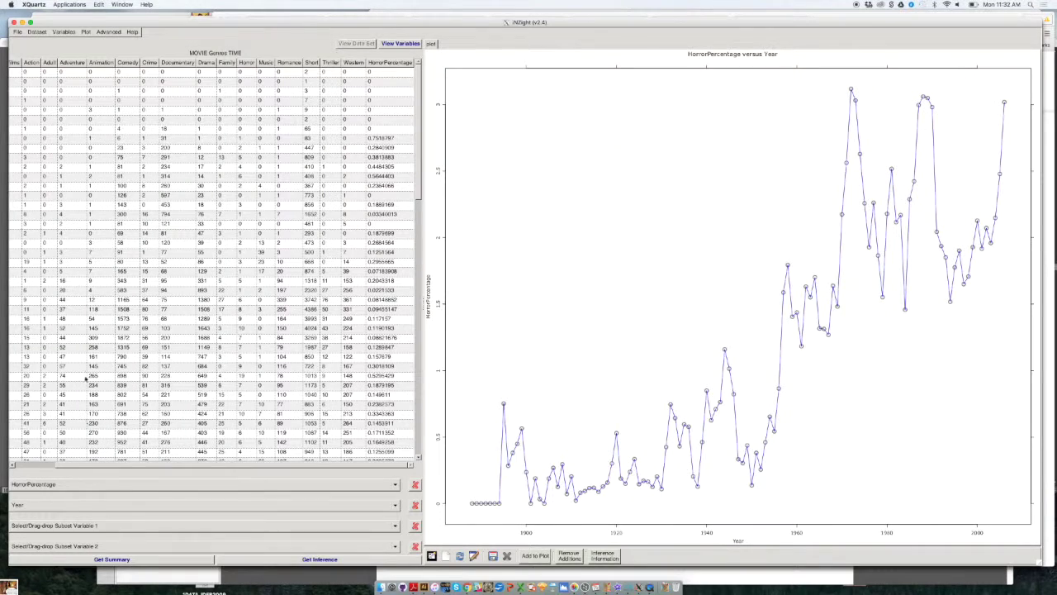
pyautogui.moveTo(107, 23); pyautogui.dragTo(157, 51)
pyautogui.click(108, 27)
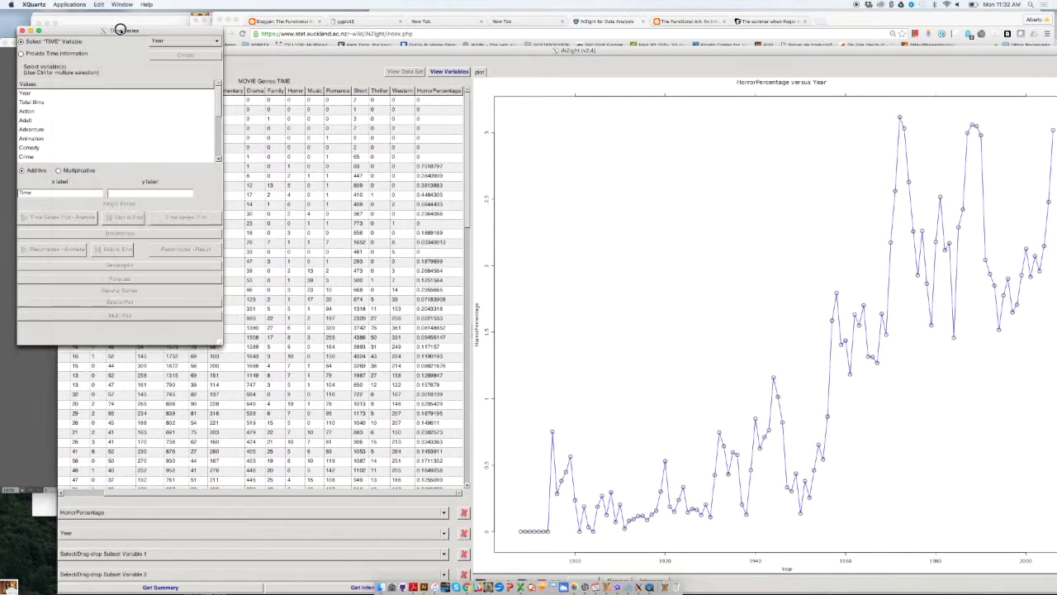
pyautogui.moveTo(108, 27); pyautogui.dragTo(115, 24)
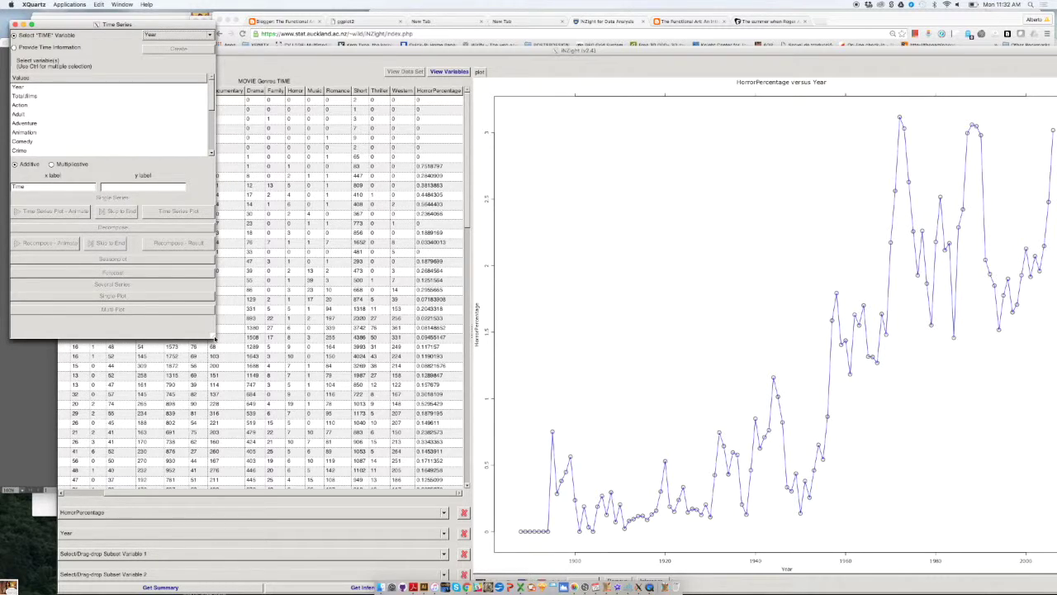
pyautogui.moveTo(140, 24)
pyautogui.mouseDown()
pyautogui.moveTo(145, 48)
pyautogui.moveTo(149, 27)
pyautogui.mouseUp()
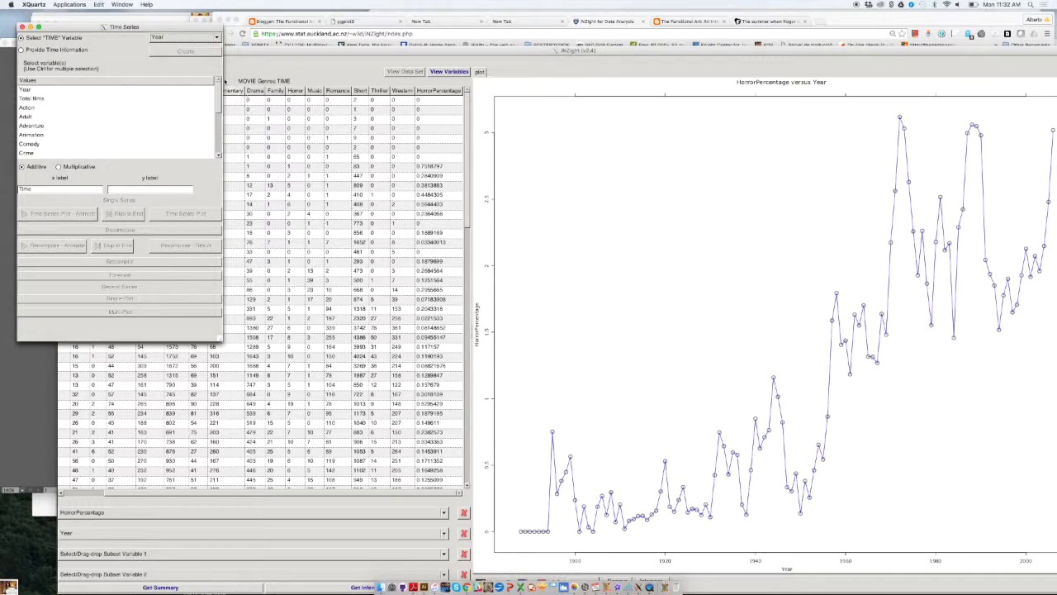
pyautogui.click(22, 27)
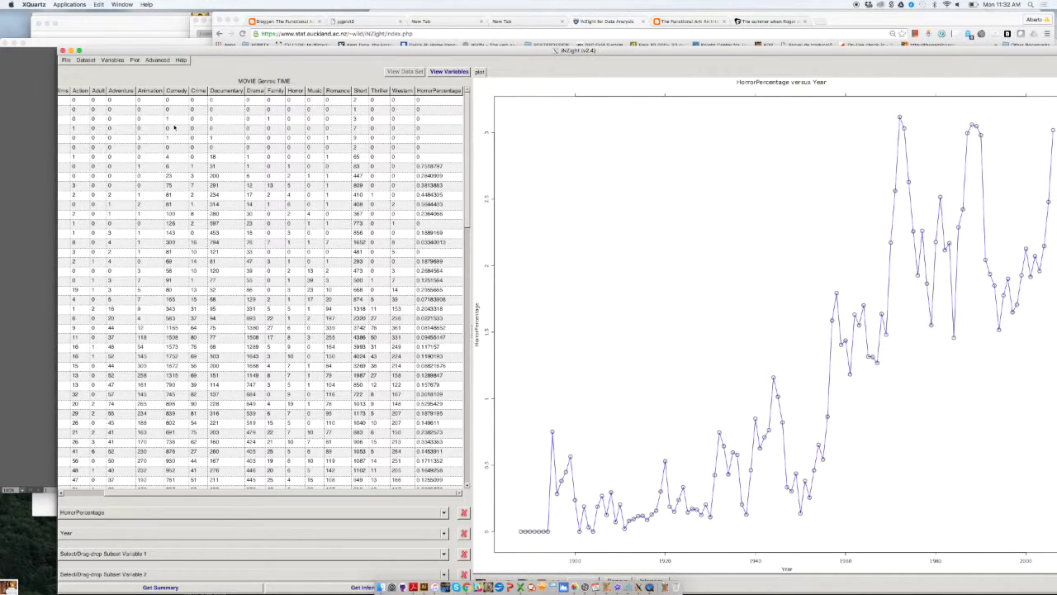
# Start quitting XQuartz, cancel it and reposition the main iNZight window.
pyautogui.press('super+q')
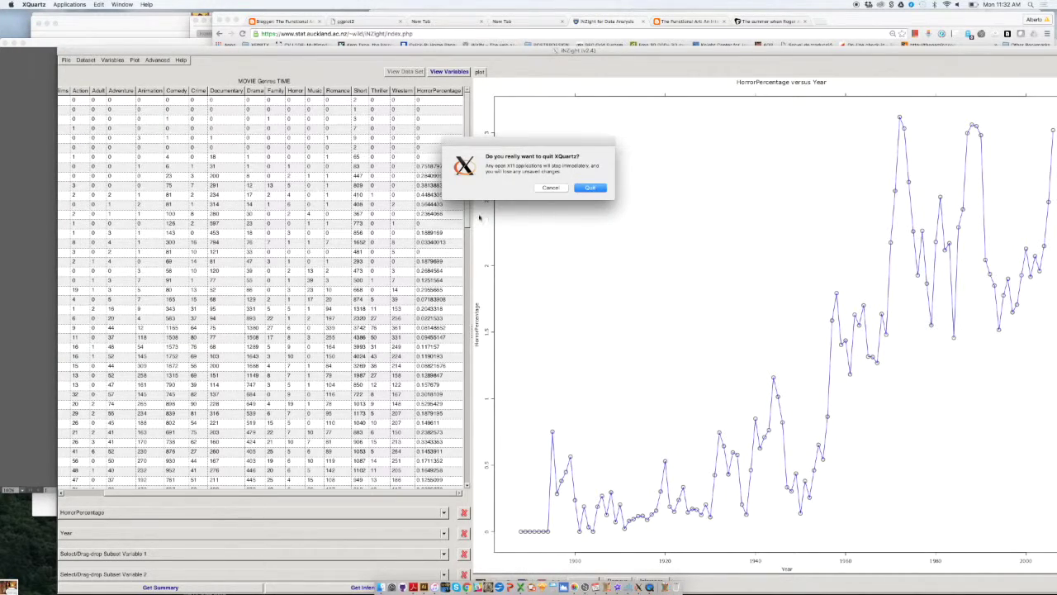
pyautogui.click(564, 188)
pyautogui.moveTo(477, 41); pyautogui.dragTo(447, 24)
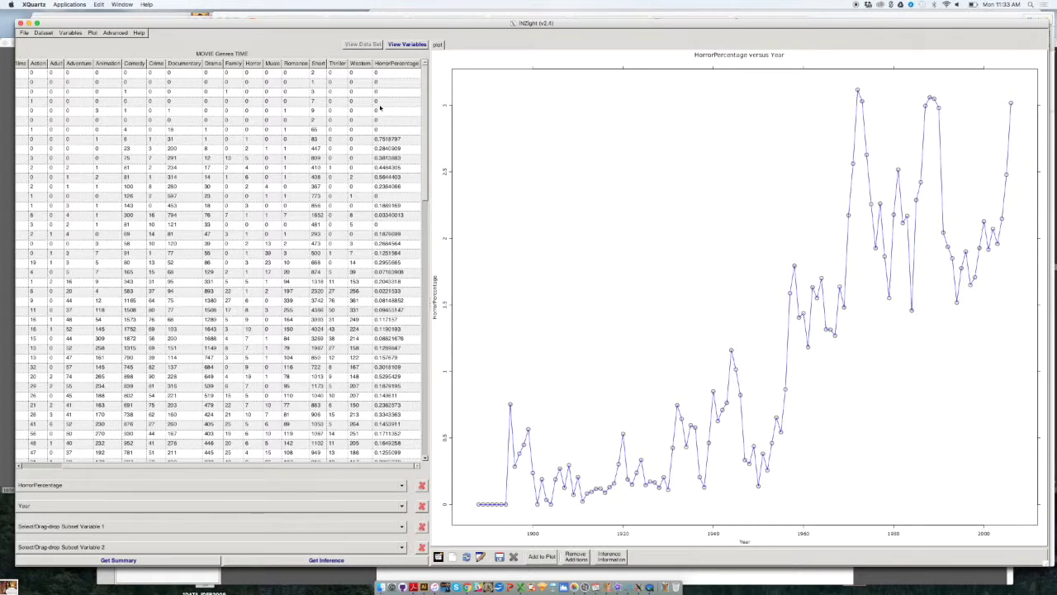
pyautogui.moveTo(248, 23); pyautogui.dragTo(246, 34)
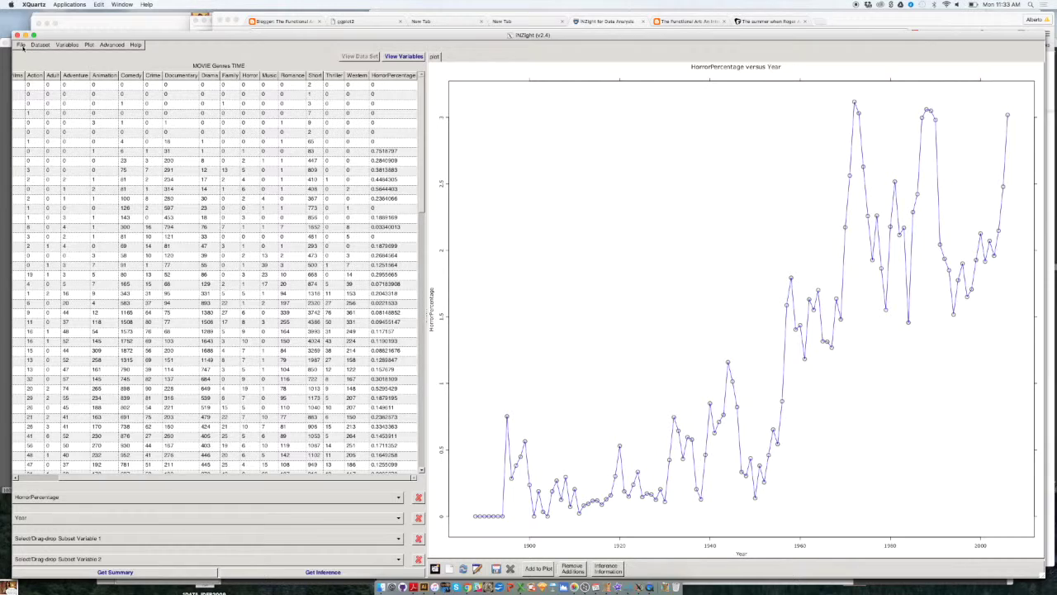
# Begin exporting the data set as Comma Separated Values (CSV), and cancel the export.
pyautogui.click(22, 46)
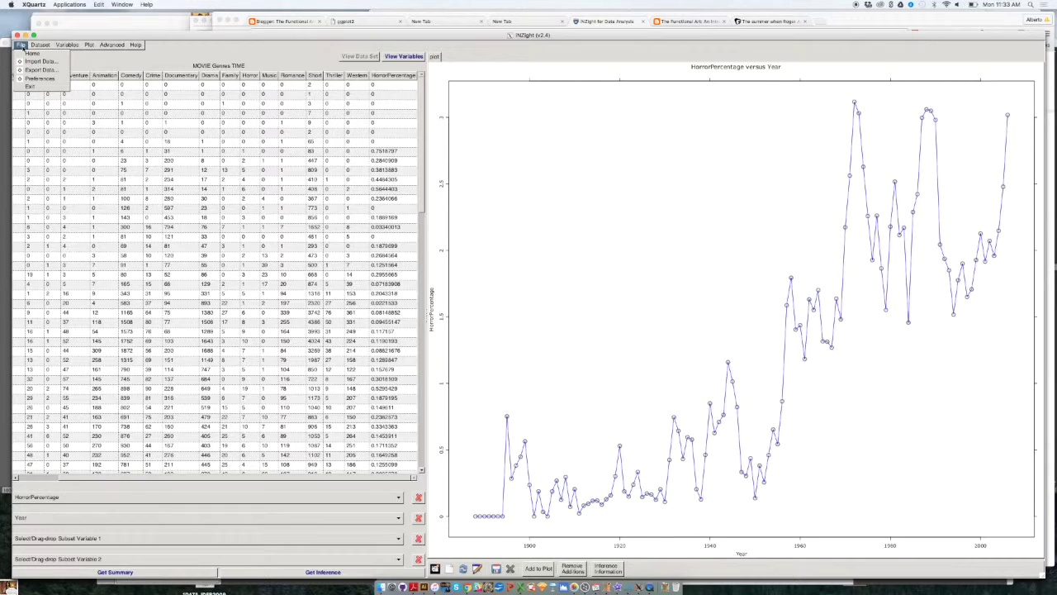
pyautogui.click(38, 71)
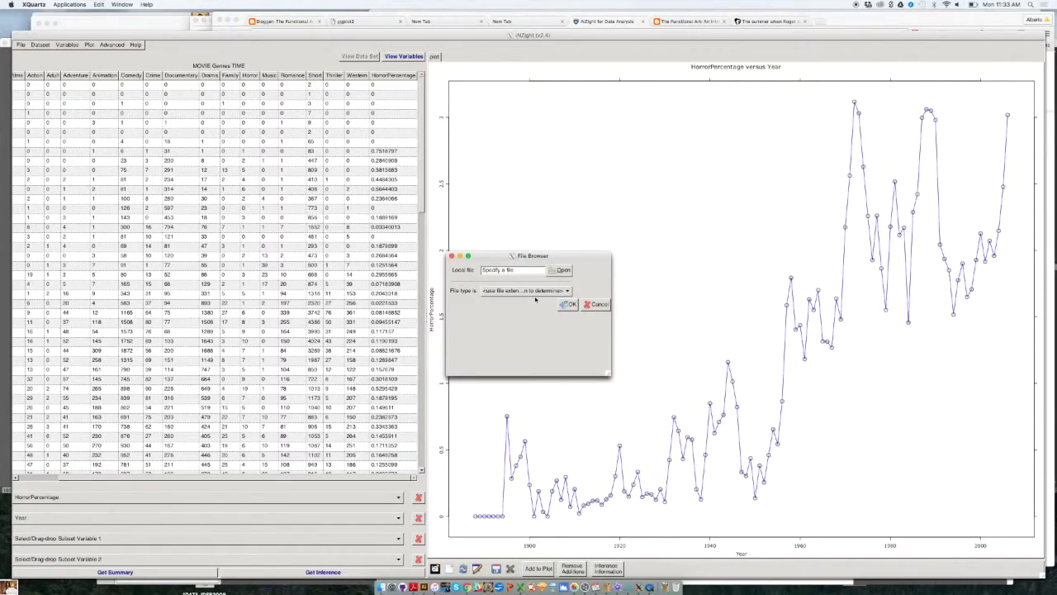
pyautogui.click(545, 291)
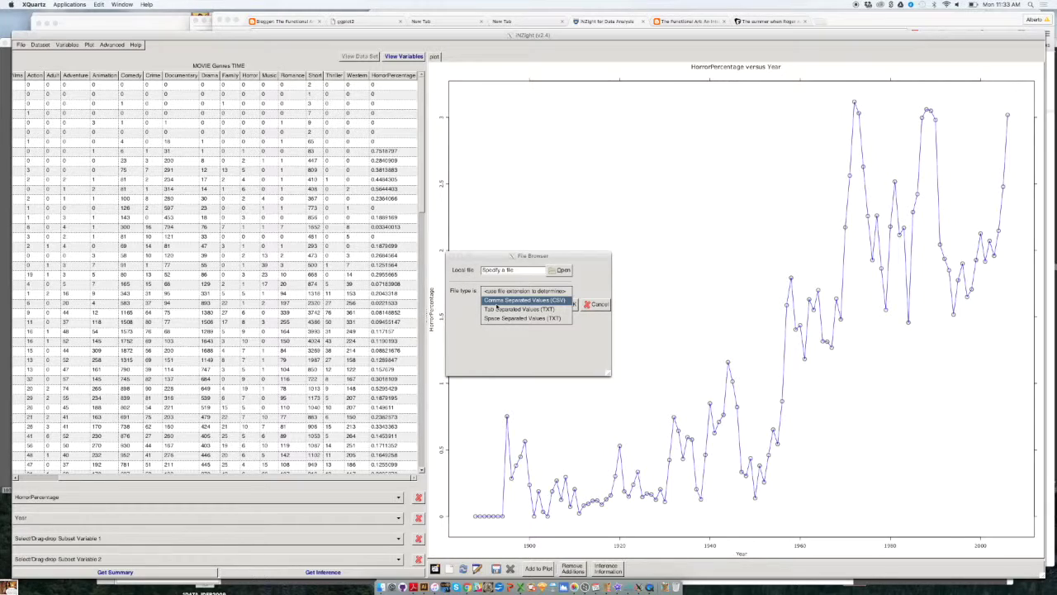
pyautogui.click(496, 299)
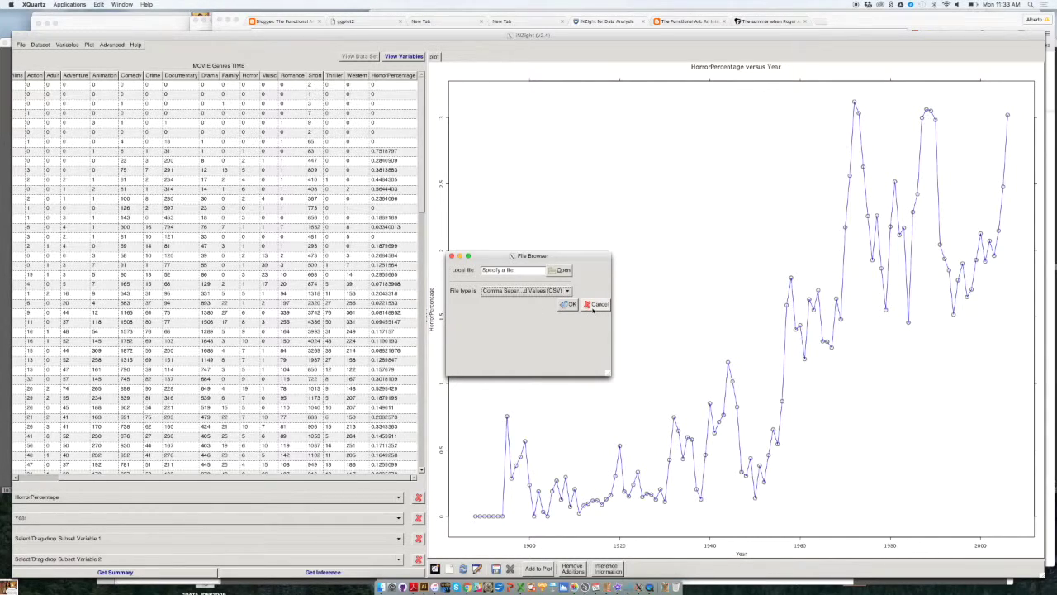
pyautogui.click(592, 306)
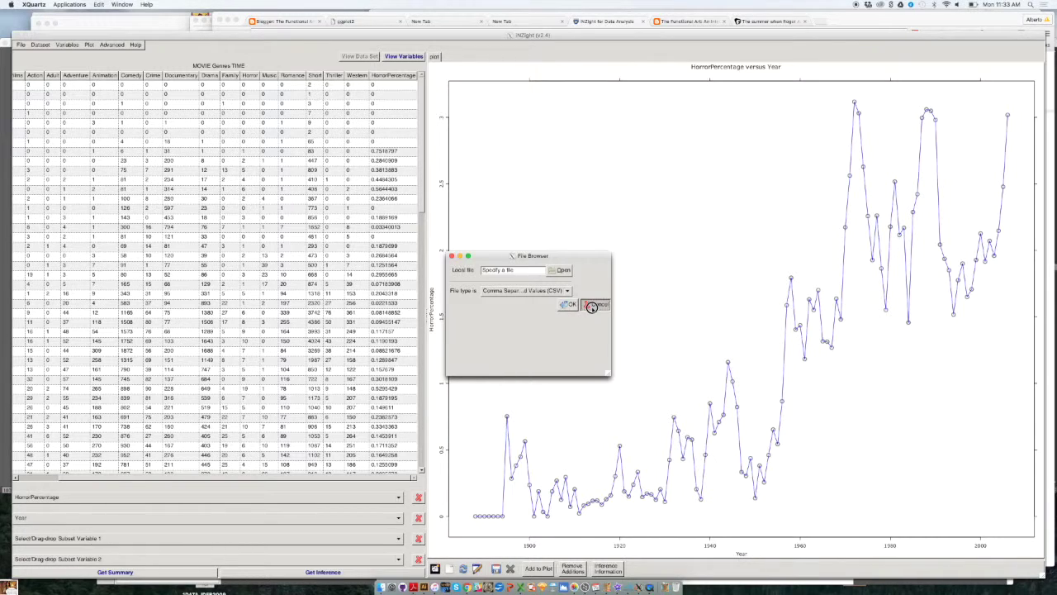
# Quit XQuartz to shut down iNZight.
pyautogui.press('super+q')
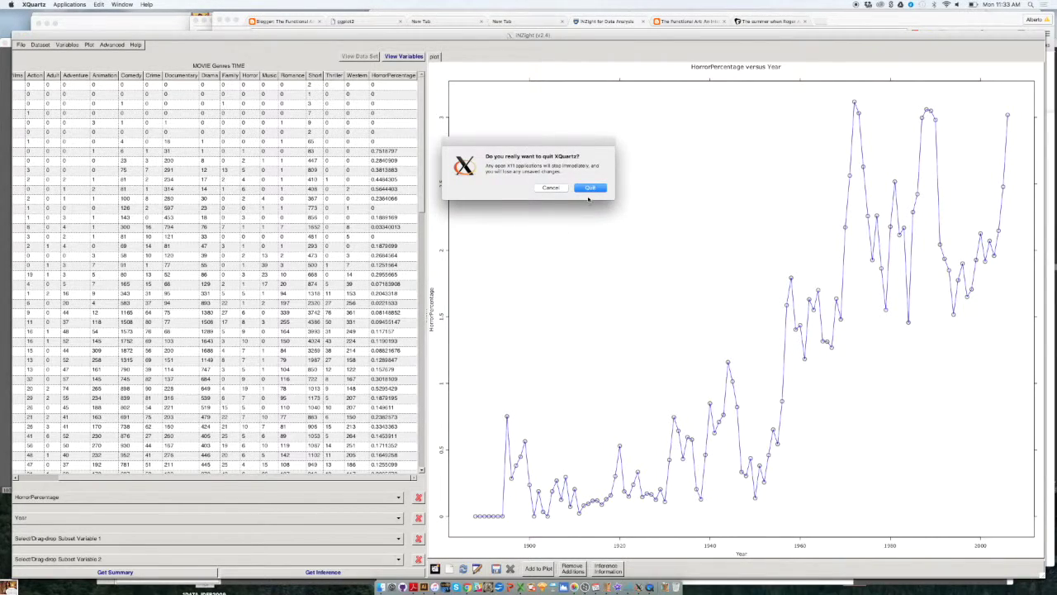
pyautogui.click(590, 189)
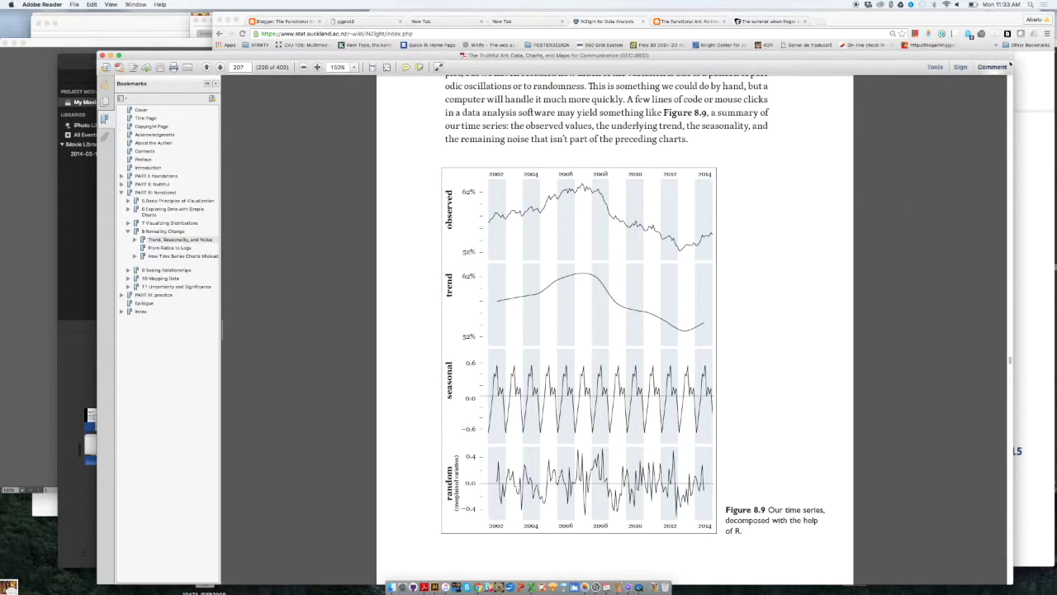
# Find the Acinonyx folder in iNZightVIT's library with Spotlight and rename it AcinonyxOLD.
pyautogui.click(1030, 5)
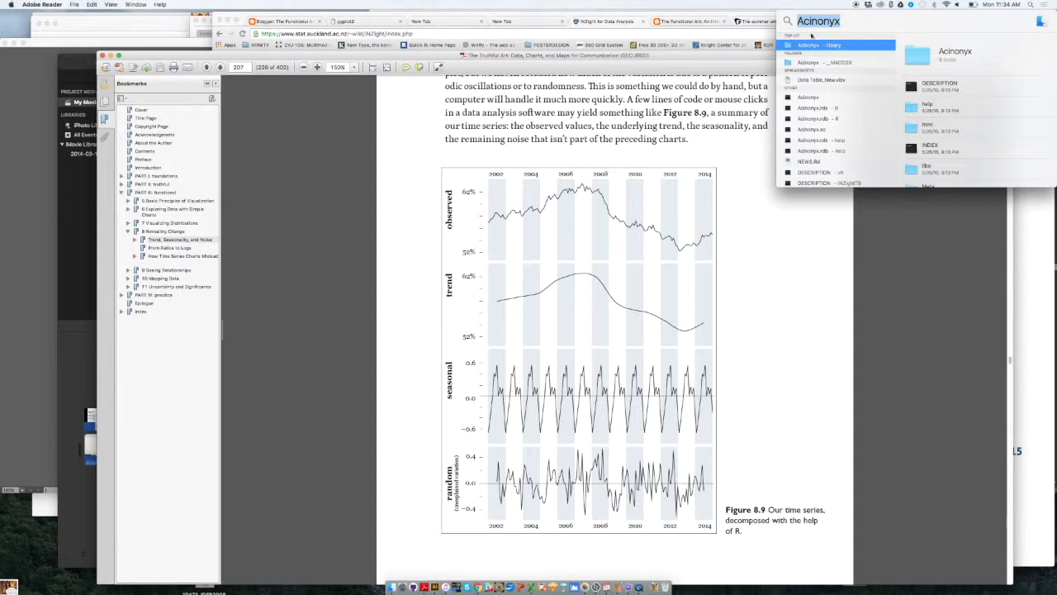
pyautogui.doubleClick(811, 47)
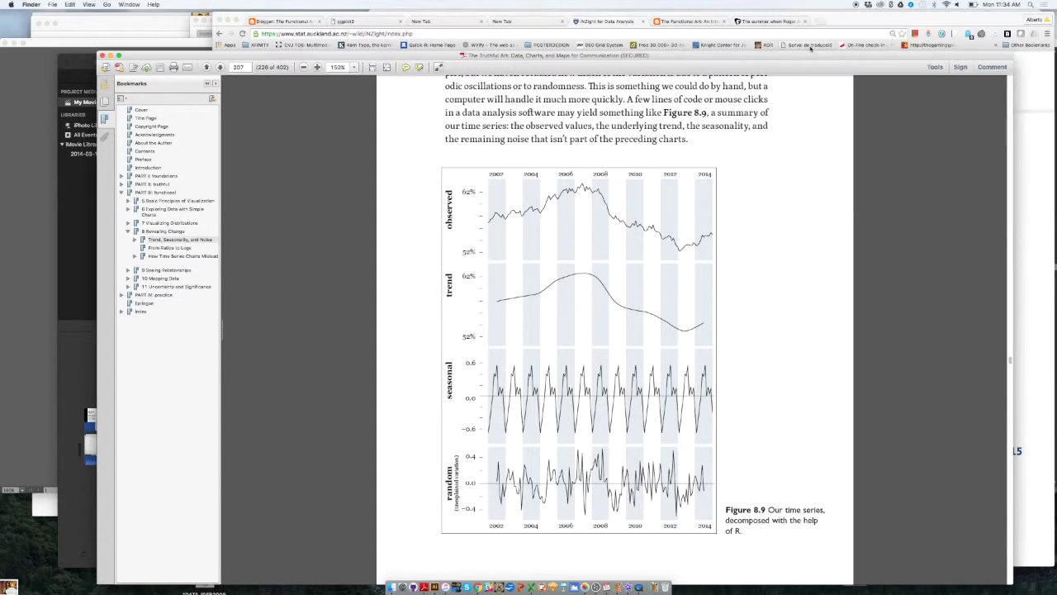
pyautogui.moveTo(390, 212); pyautogui.dragTo(454, 333)
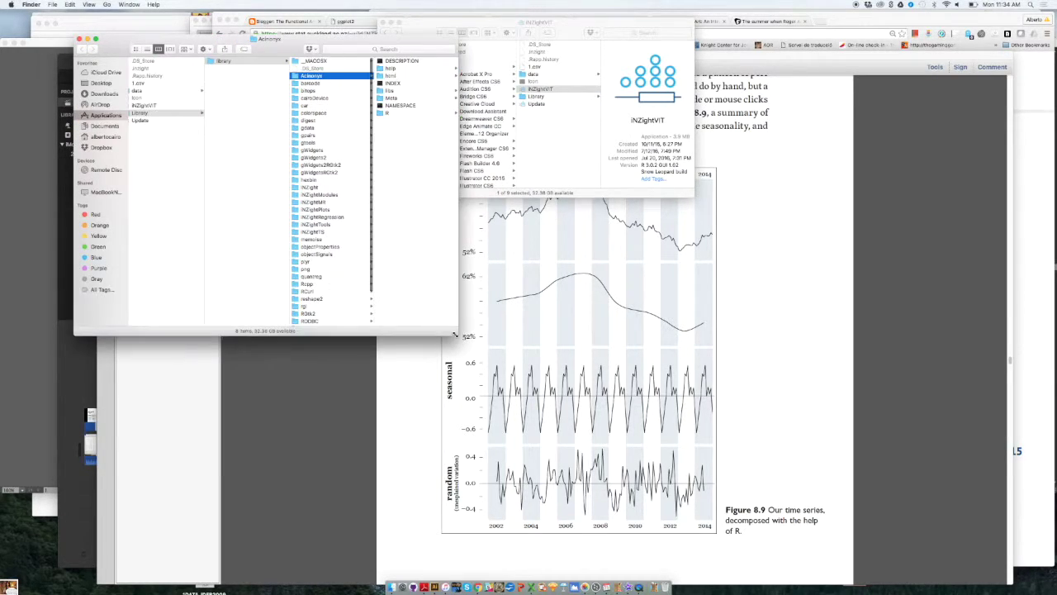
pyautogui.click(310, 76)
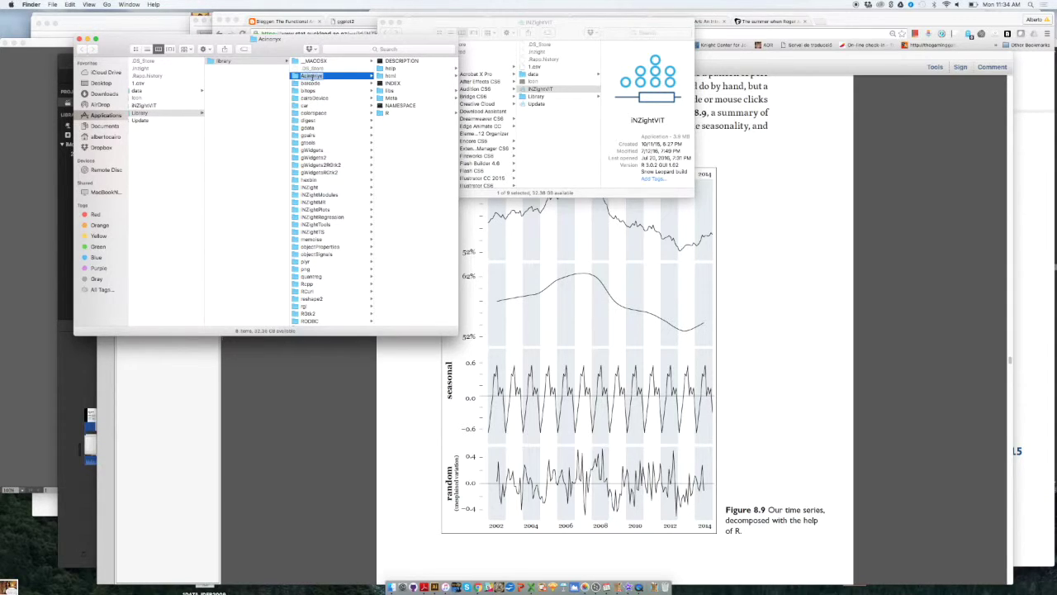
pyautogui.write('OLD')
pyautogui.press('Return')
# Find the other Acinonyx folder, inside __MACOSX, with Spotlight and rename it AcinonyxOLD too.
pyautogui.click(1030, 4)
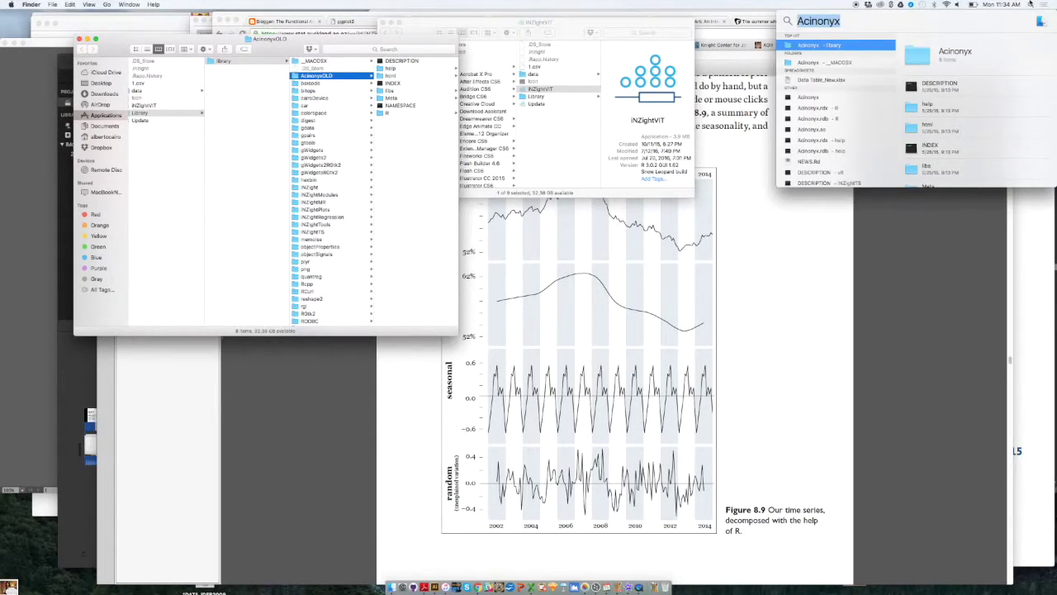
pyautogui.doubleClick(808, 64)
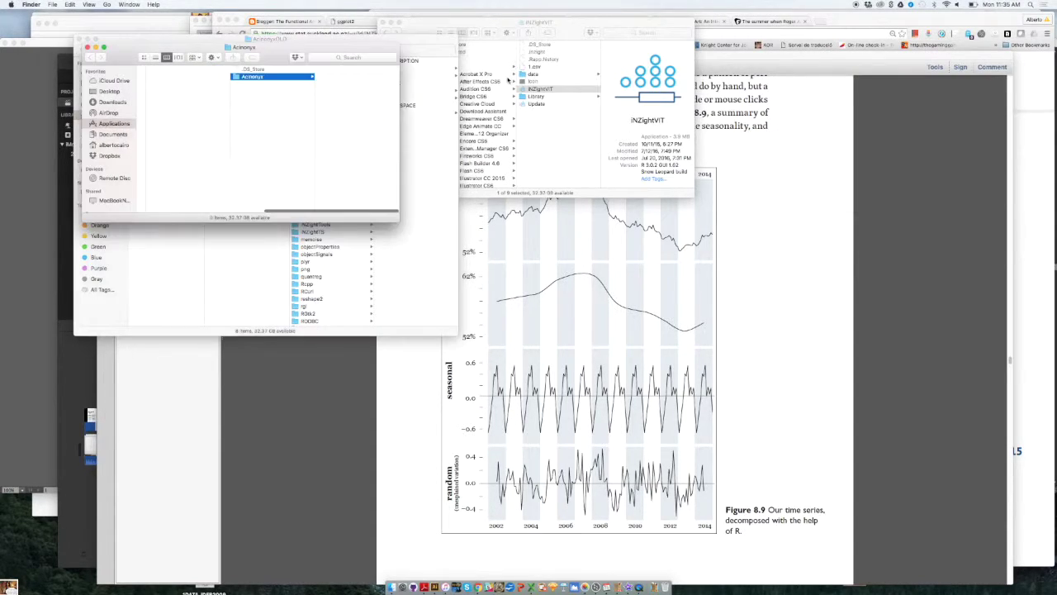
pyautogui.click(254, 77)
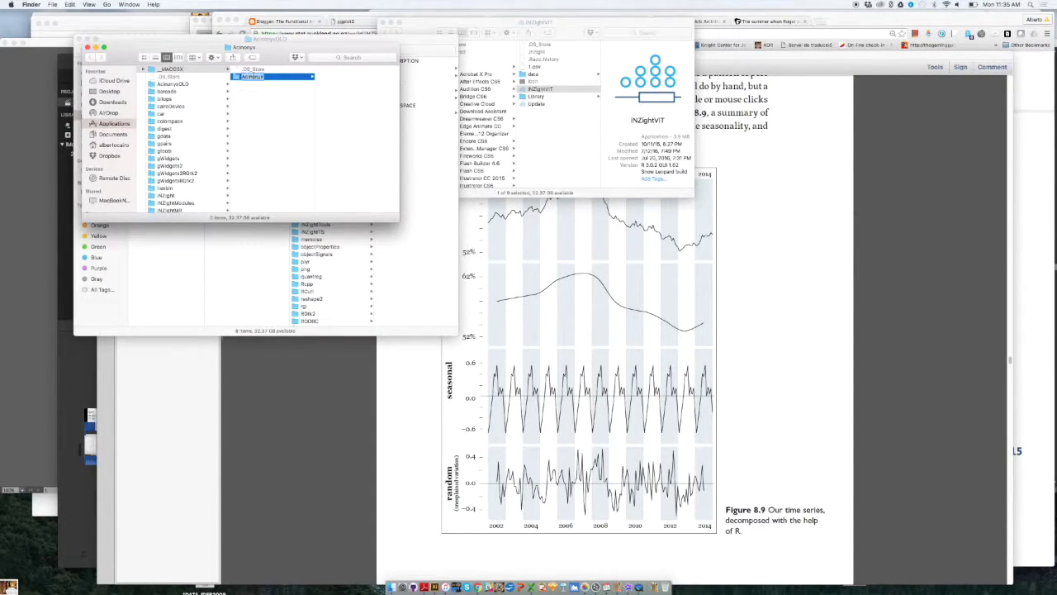
pyautogui.write('OLD')
pyautogui.press('Return')
# Arrange the Finder windows to expose the iNZightVIT application folder and pick the iNZightVIT application.
pyautogui.moveTo(198, 45); pyautogui.dragTo(163, 386)
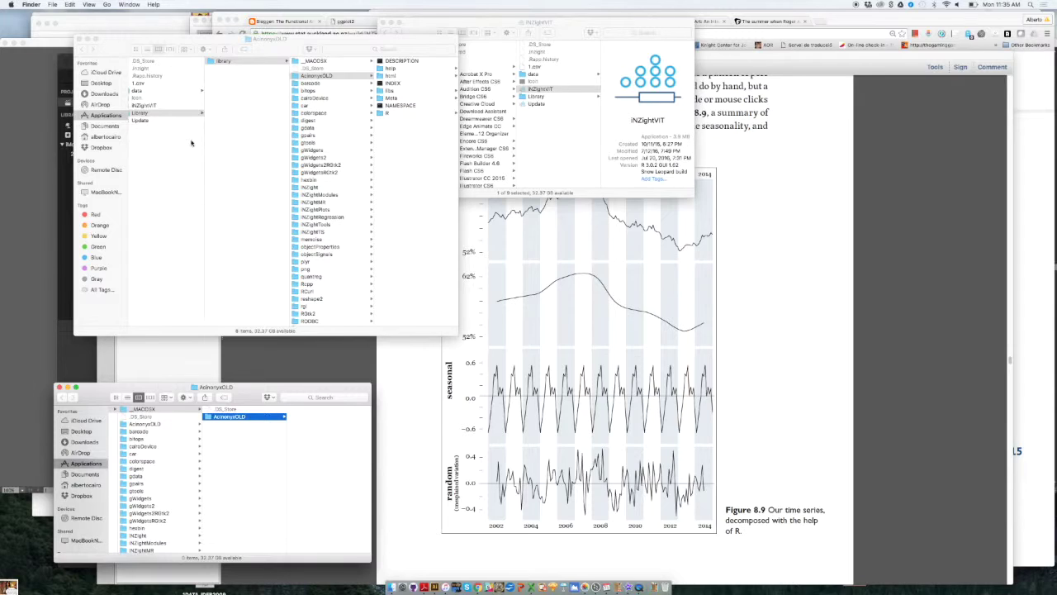
pyautogui.click(454, 335)
pyautogui.moveTo(456, 333); pyautogui.dragTo(561, 373)
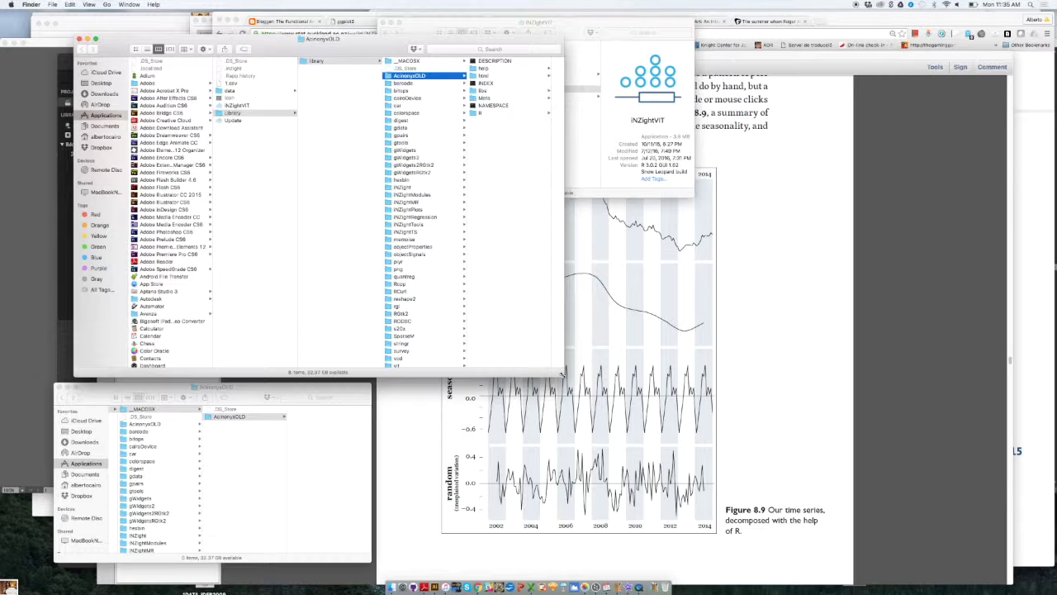
pyautogui.click(239, 109)
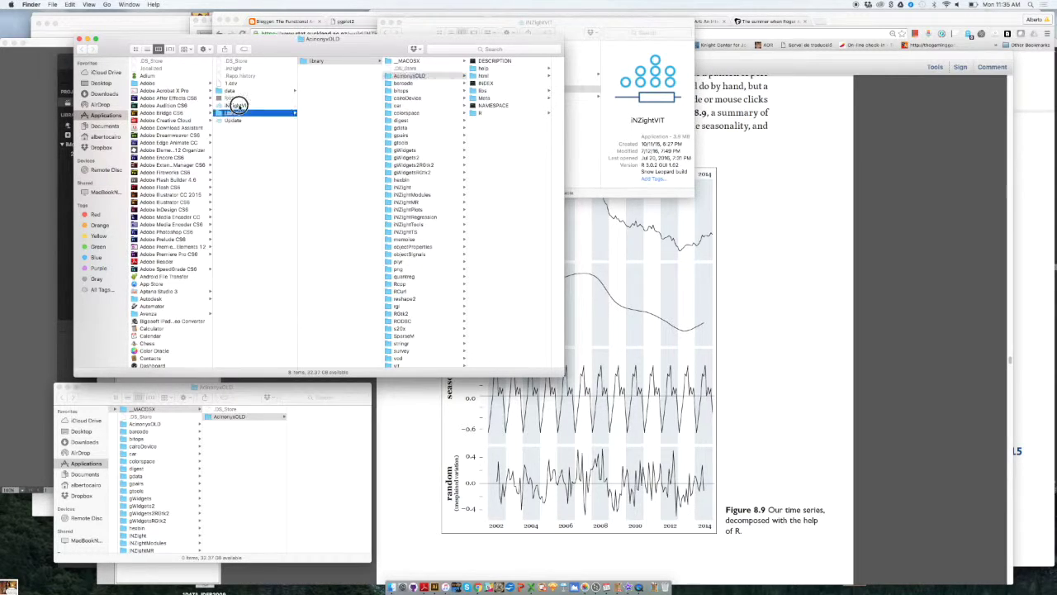